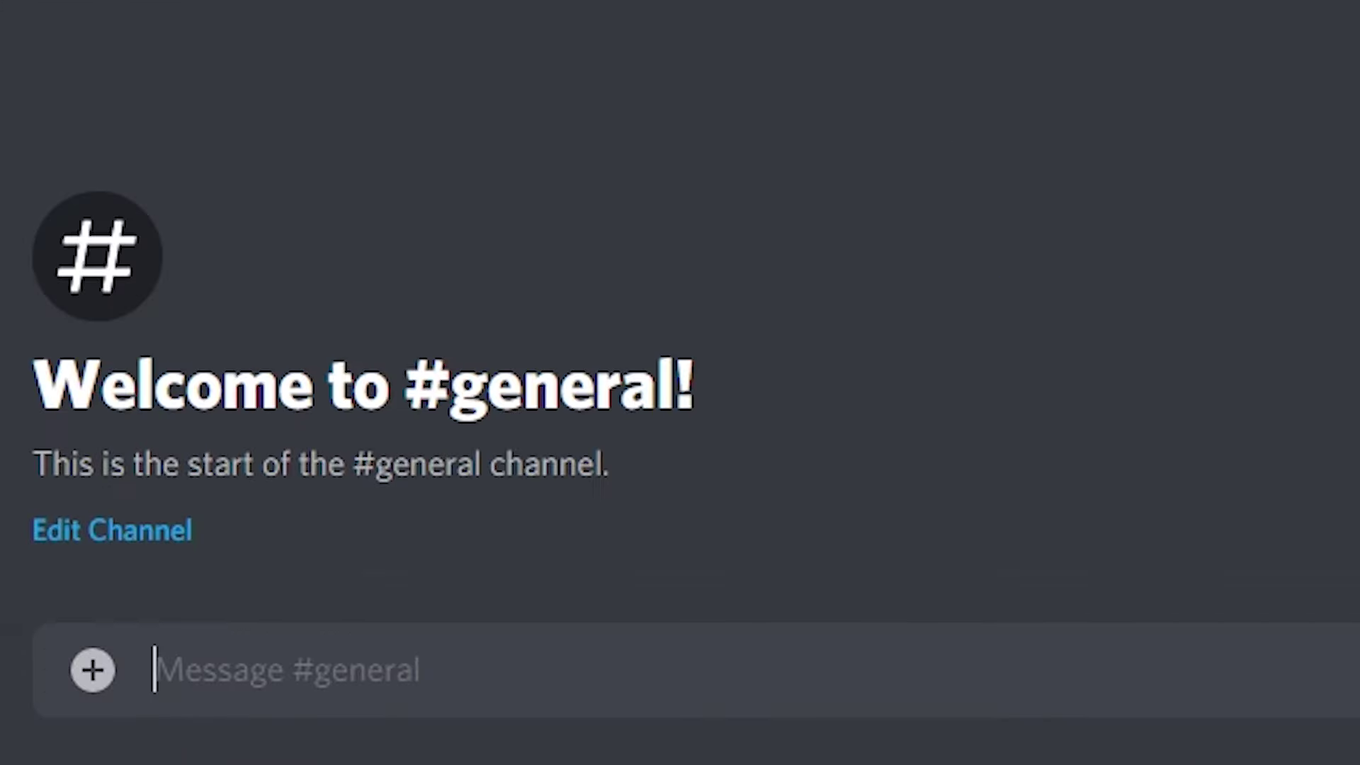
{"action": "type", "text": "```dif"}
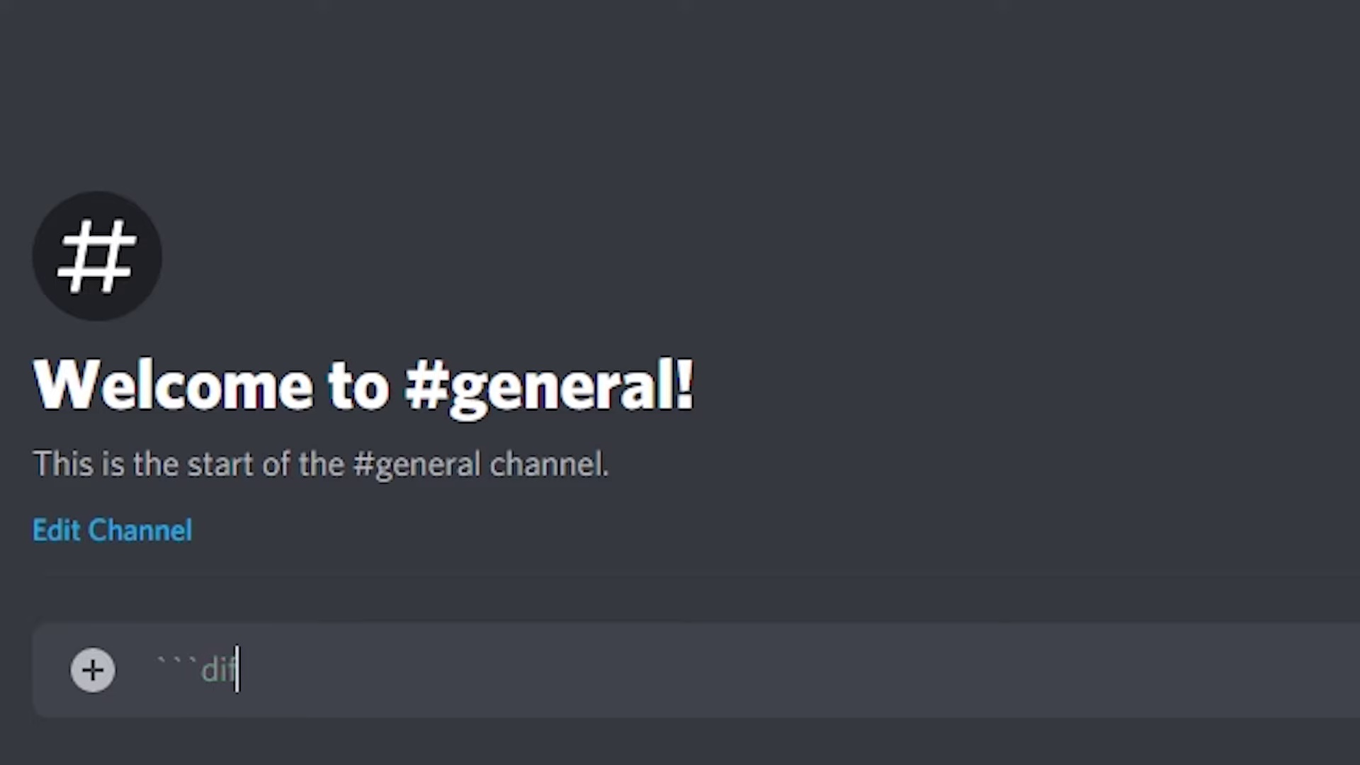
{"action": "type", "text": "f"}
Send the red diff code block '- Uh La La Mademoiselle', fixing a typo on the way
{"action": "key", "text": "shift+Return"}
{"action": "type", "text": "- Uh "}
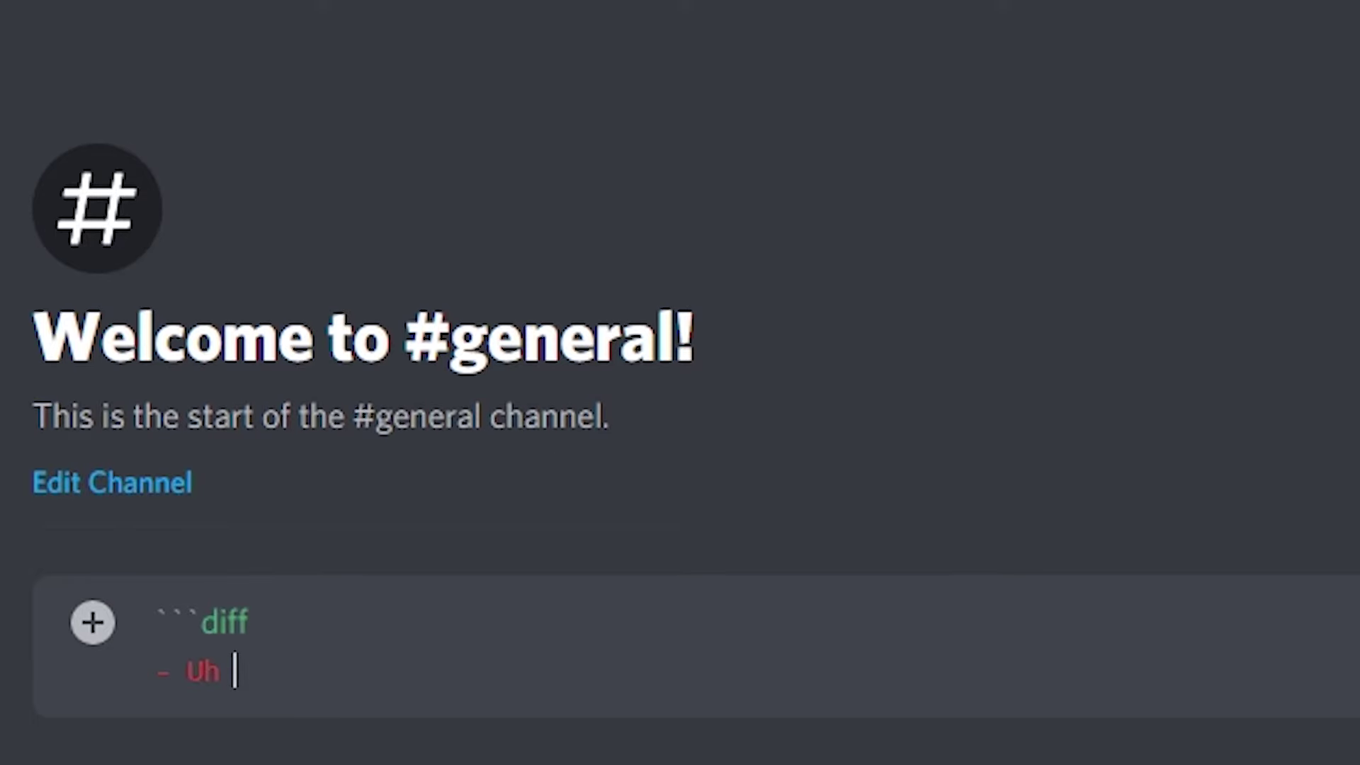
{"action": "type", "text": "La"}
{"action": "key", "text": "BackSpace"}
{"action": "type", "text": "La M"}
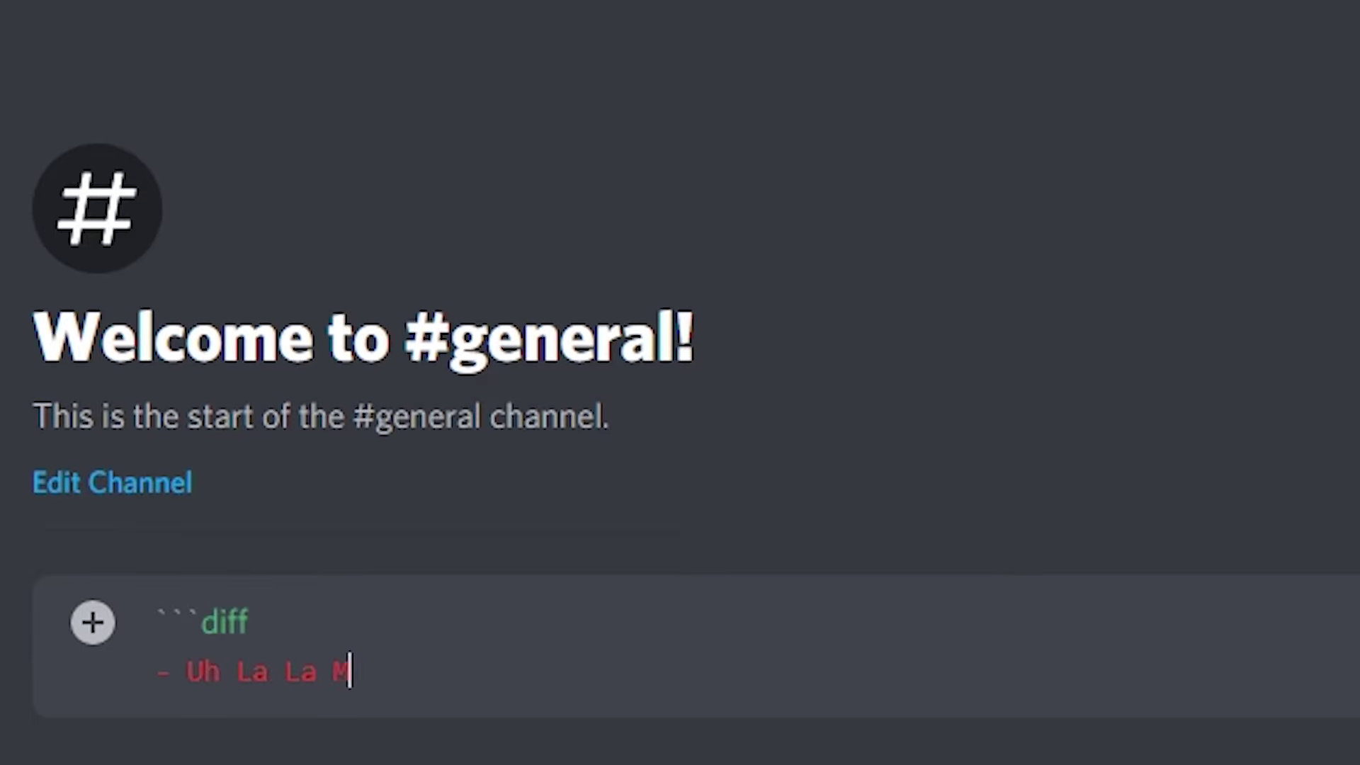
{"action": "type", "text": "ademoiselle"}
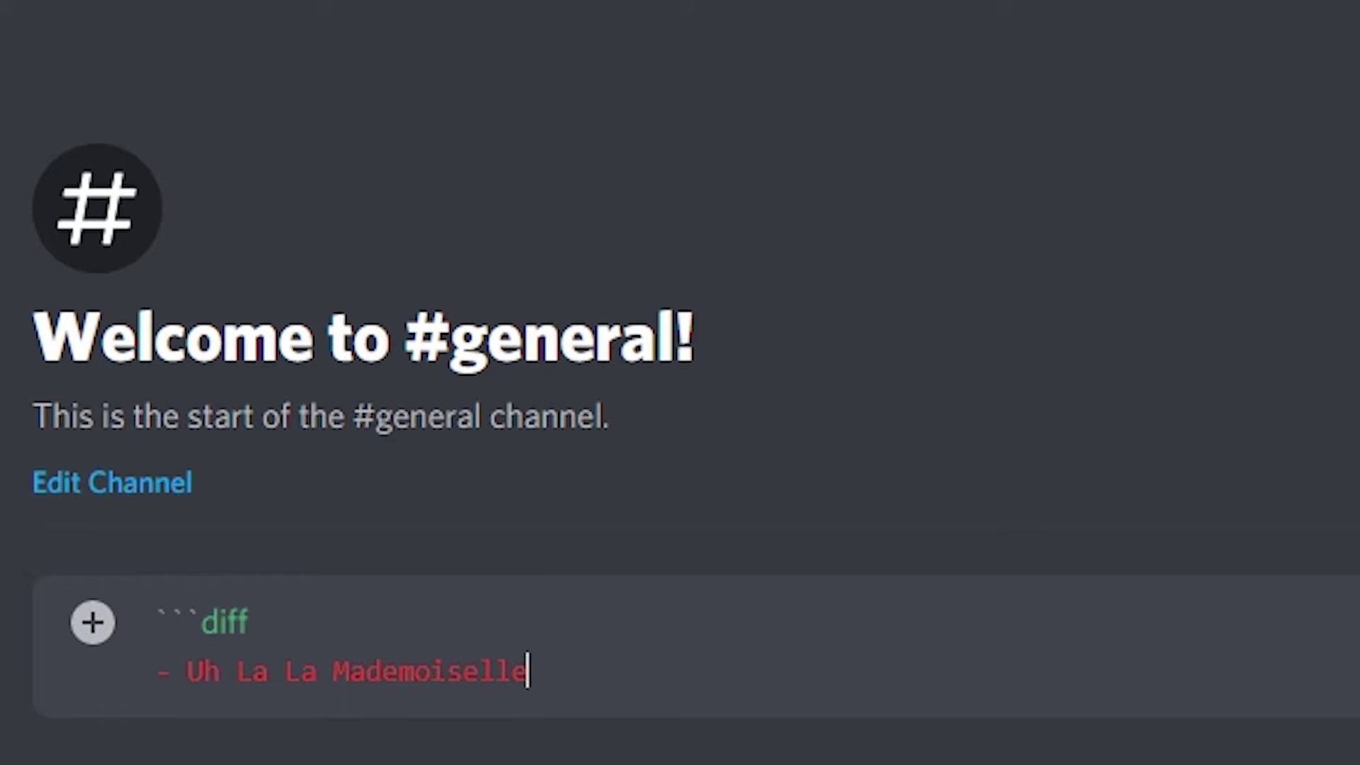
{"action": "key", "text": "shift+Return"}
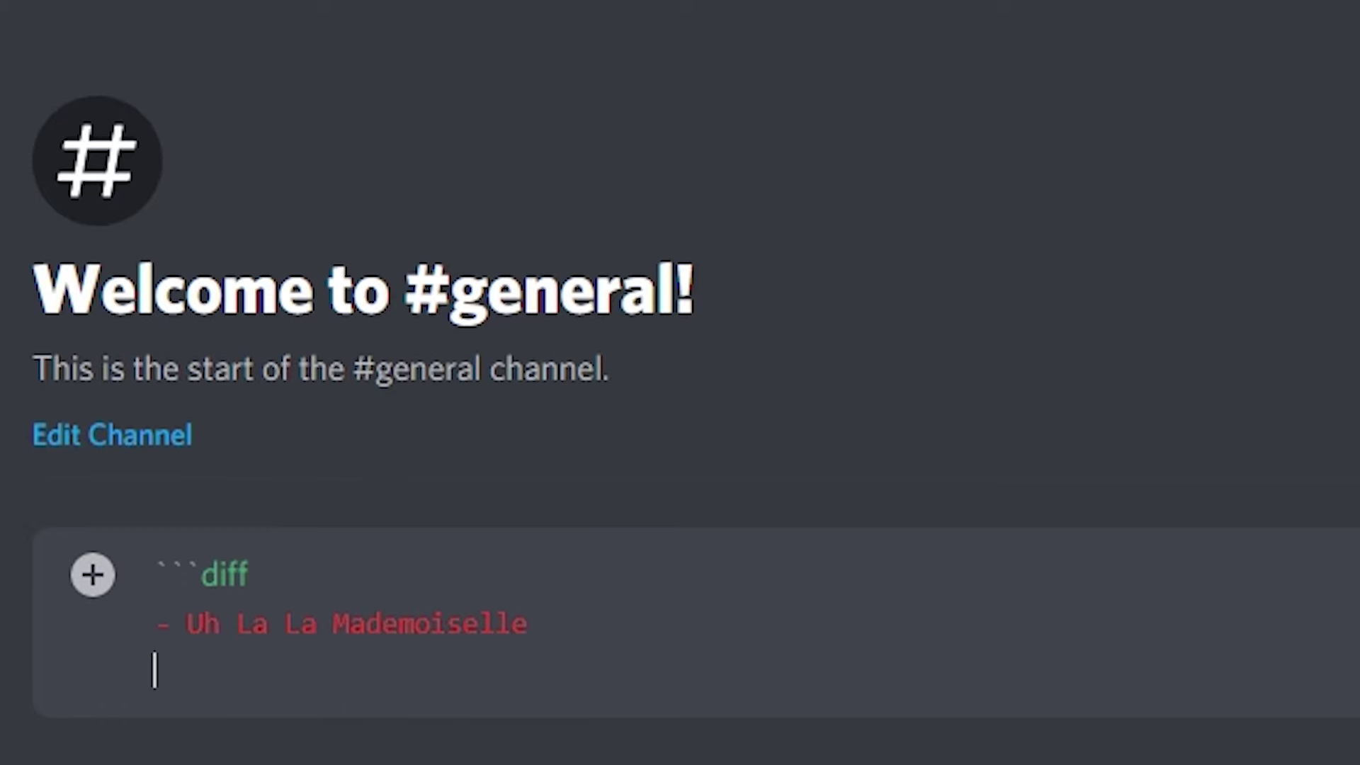
{"action": "type", "text": "```"}
{"action": "key", "text": "Return"}
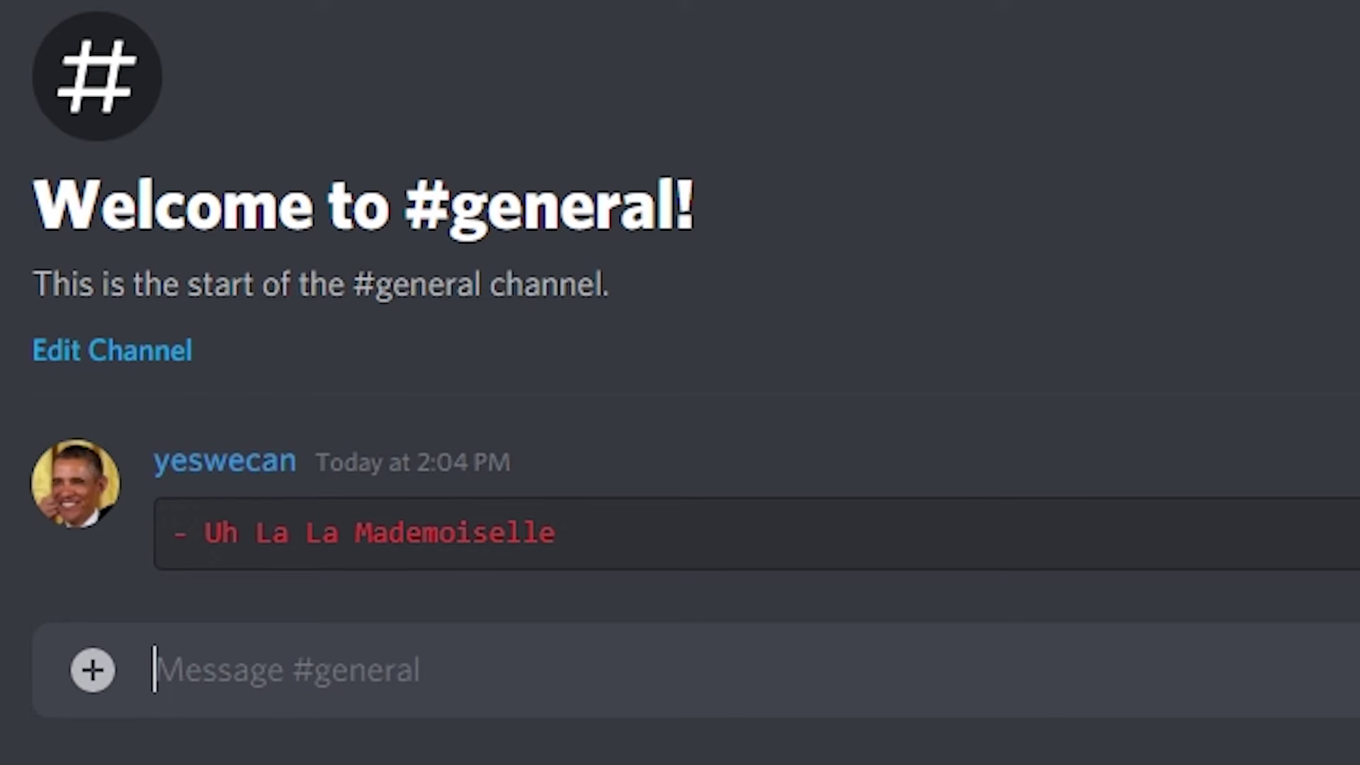
{"action": "type", "text": "```css"}
Send the orange css code block with bracketed text
{"action": "key", "text": "shift+Return"}
{"action": "type", "text": "["}
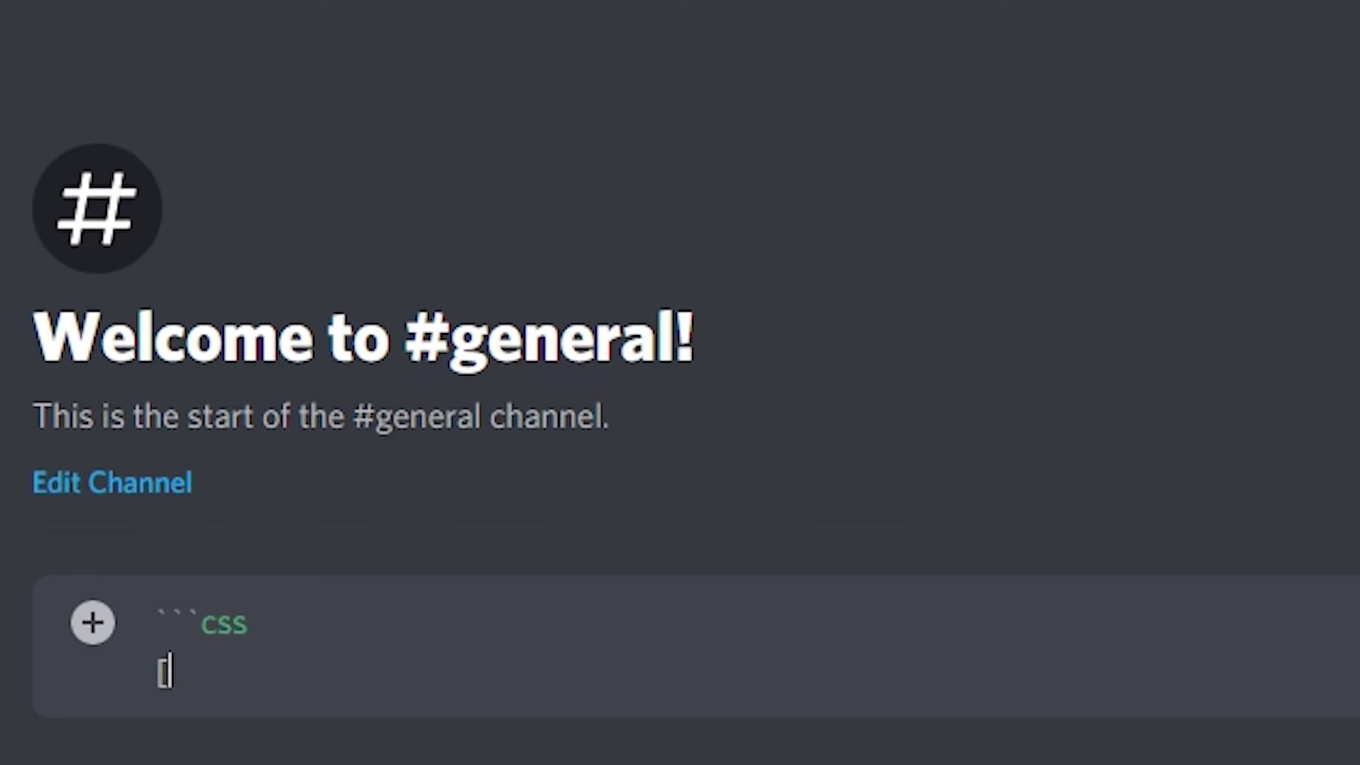
{"action": "type", "text": "Uhhh brack"}
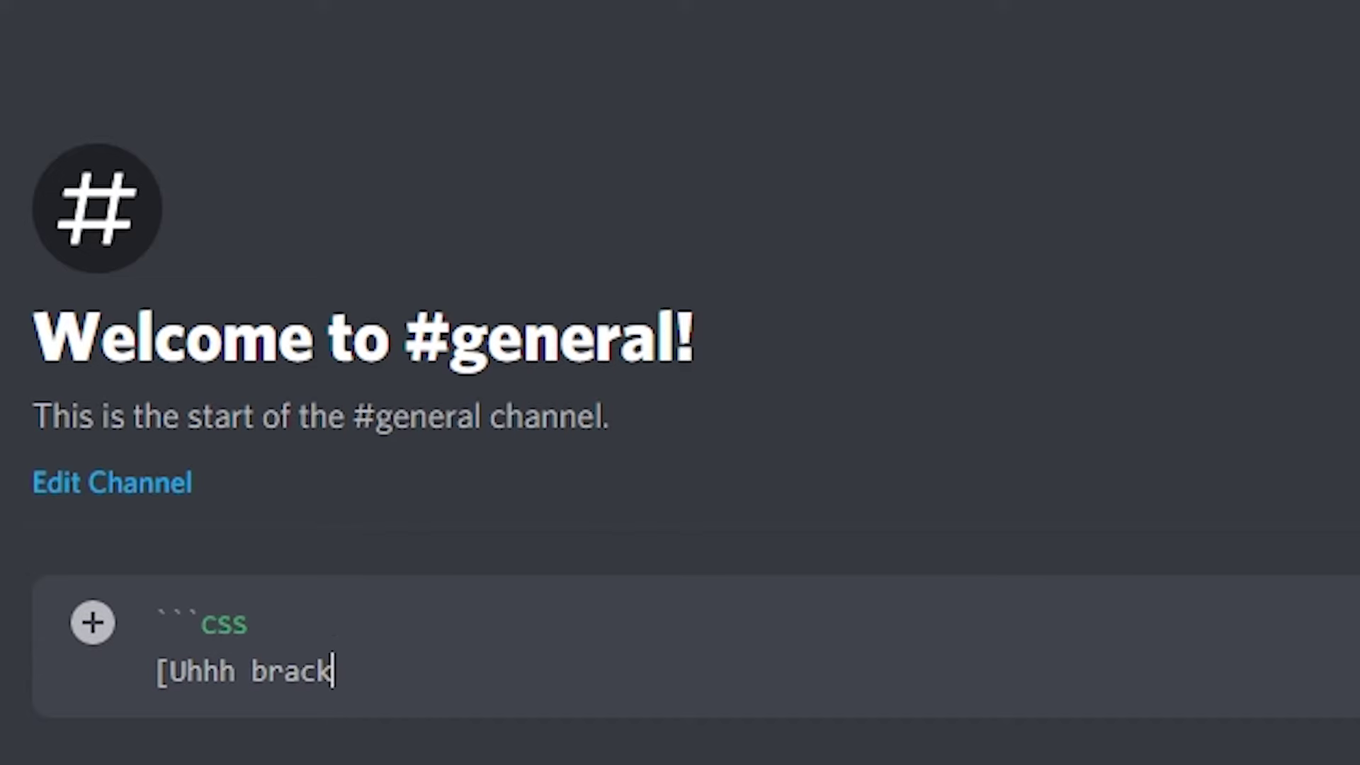
{"action": "type", "text": "etsss noice]"}
{"action": "key", "text": "shift+Return"}
{"action": "type", "text": "```"}
{"action": "key", "text": "Return"}
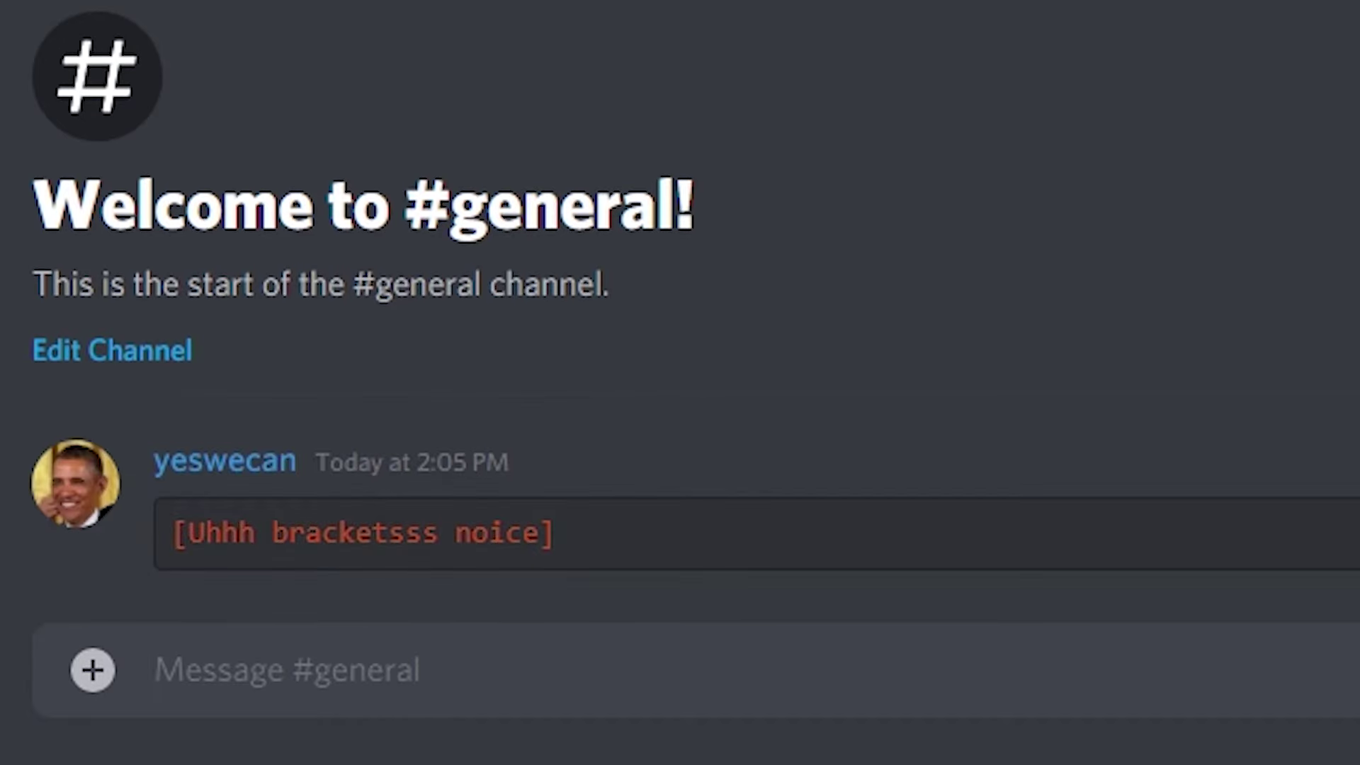
{"action": "type", "text": "```fix"}
Send the fix-tagged toilet message and the green css block 'I seriously dont know what Im doing with my life'
{"action": "key", "text": "shift+Return"}
{"action": "type", "text": "Can someone please fix my toilet"}
{"action": "key", "text": "shift+Return"}
{"action": "type", "text": "```"}
{"action": "key", "text": "Return"}
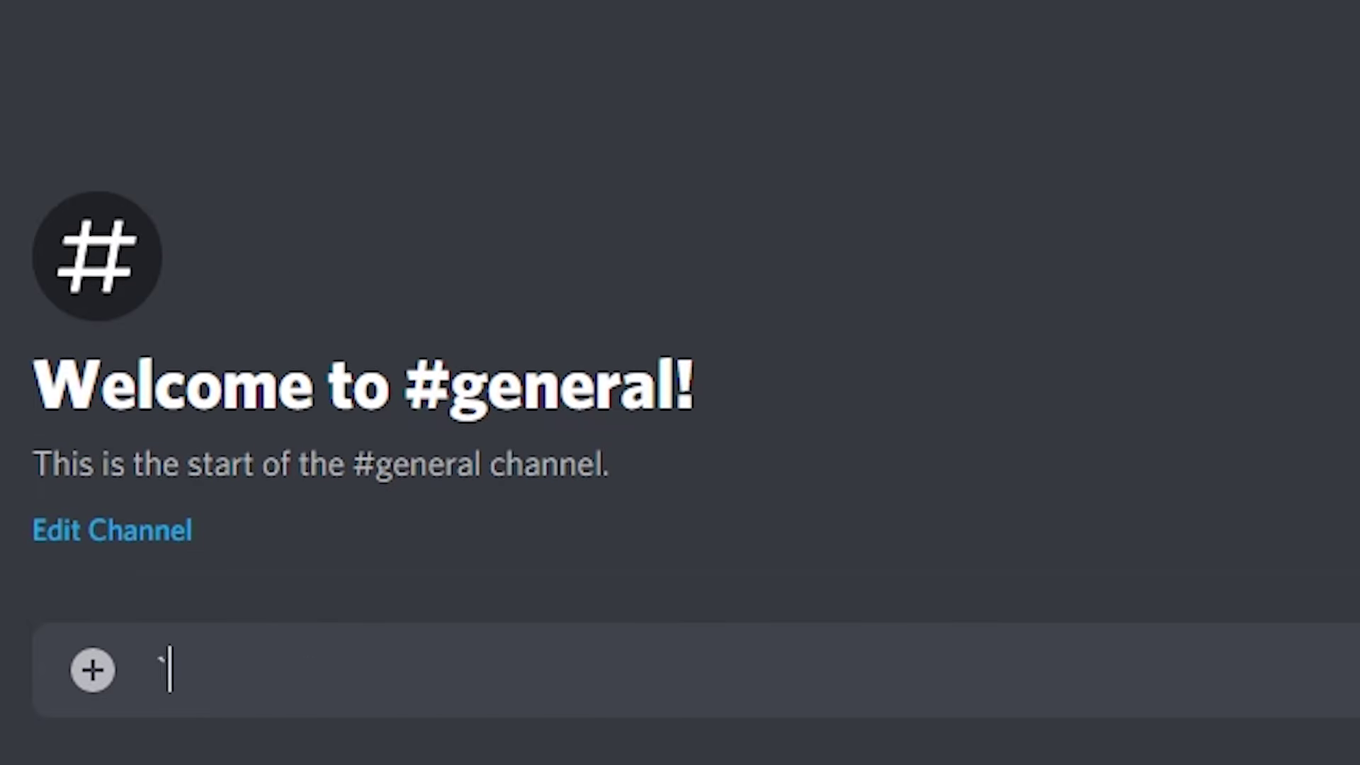
{"action": "type", "text": "```css"}
{"action": "key", "text": "shift+Return"}
{"action": "type", "text": "I seriously dont know what Im doing with my life"}
{"action": "key", "text": "Return"}
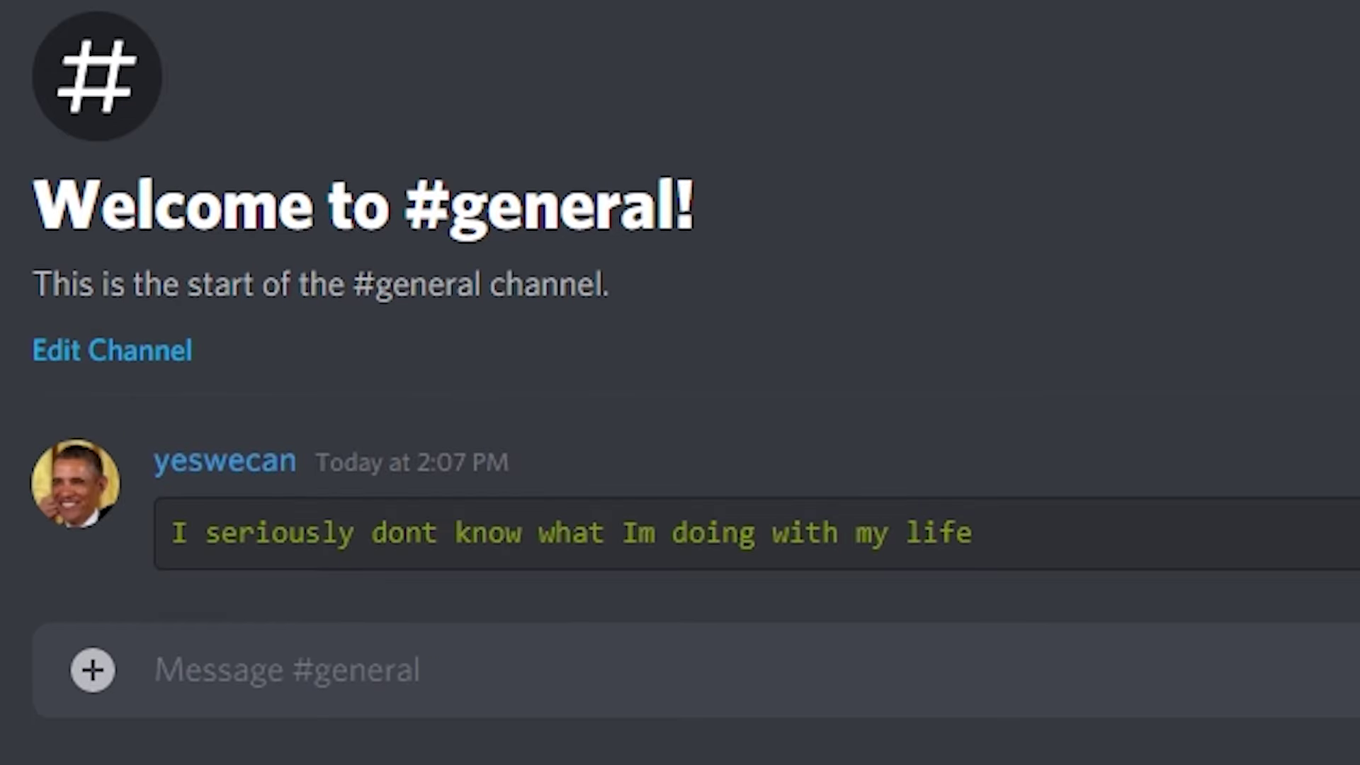
{"action": "type", "text": "```bash"}
Send the bash belly-button quote and the ini block '[Oh no, the brackets again... I'm claustrophobic]'
{"action": "key", "text": "shift+Return"}
{"action": "type", "text": "\""}
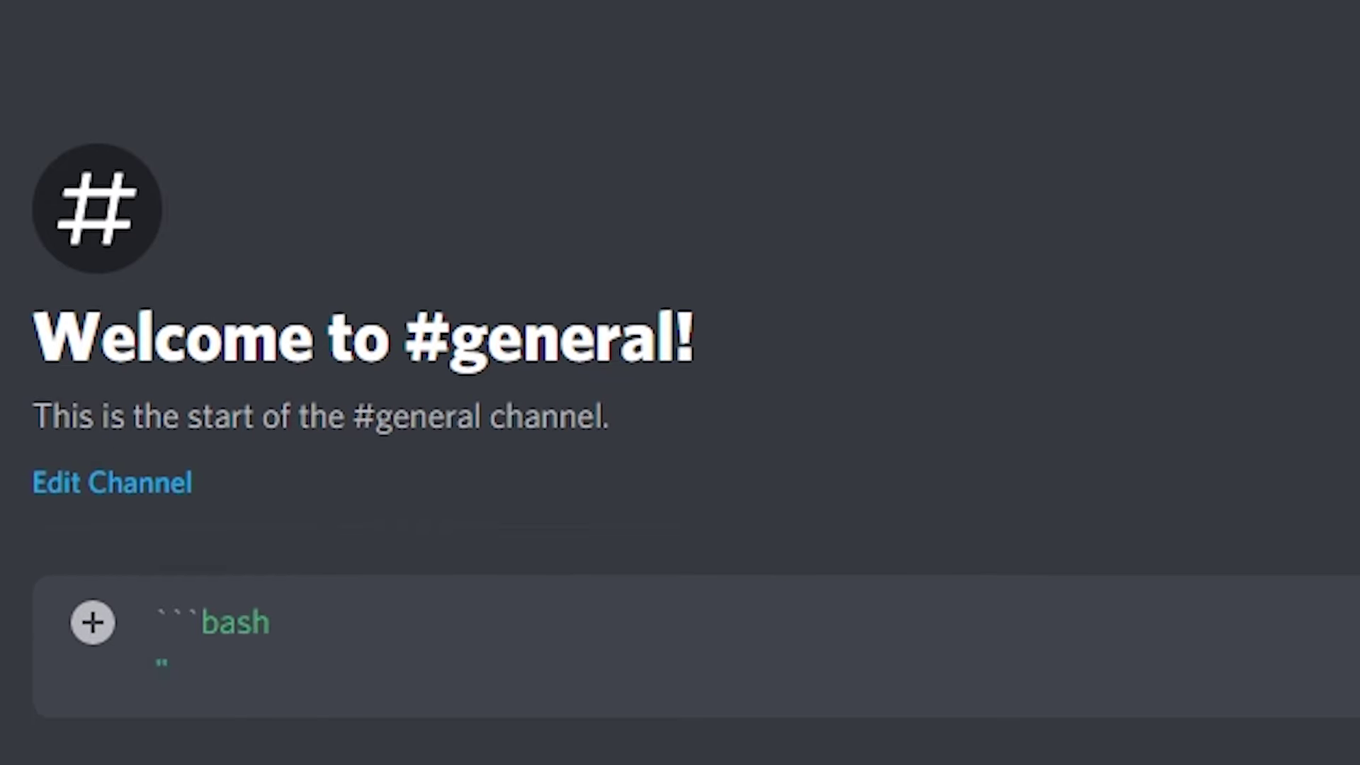
{"action": "type", "text": "Quote me on this one, yourt belly button is just a scar:"}
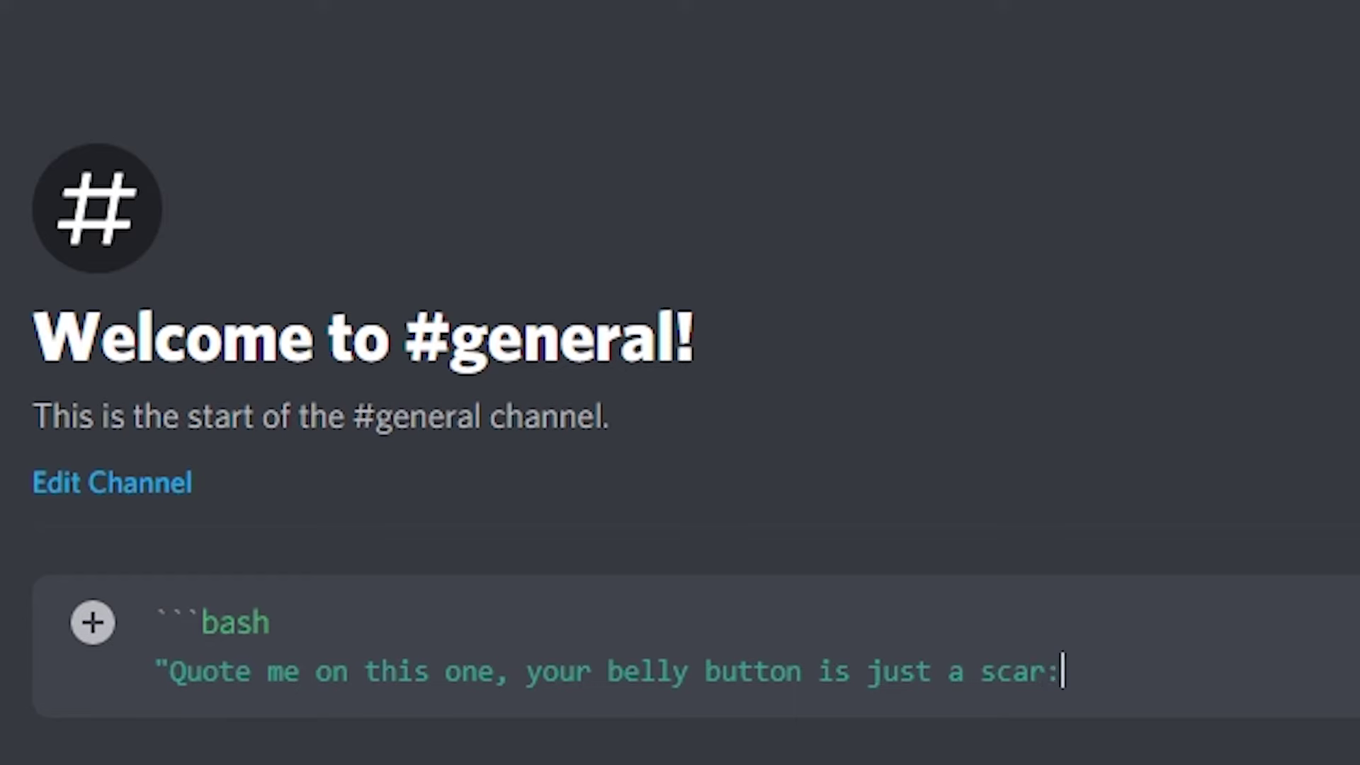
{"action": "type", "text": "\""}
{"action": "key", "text": "Return"}
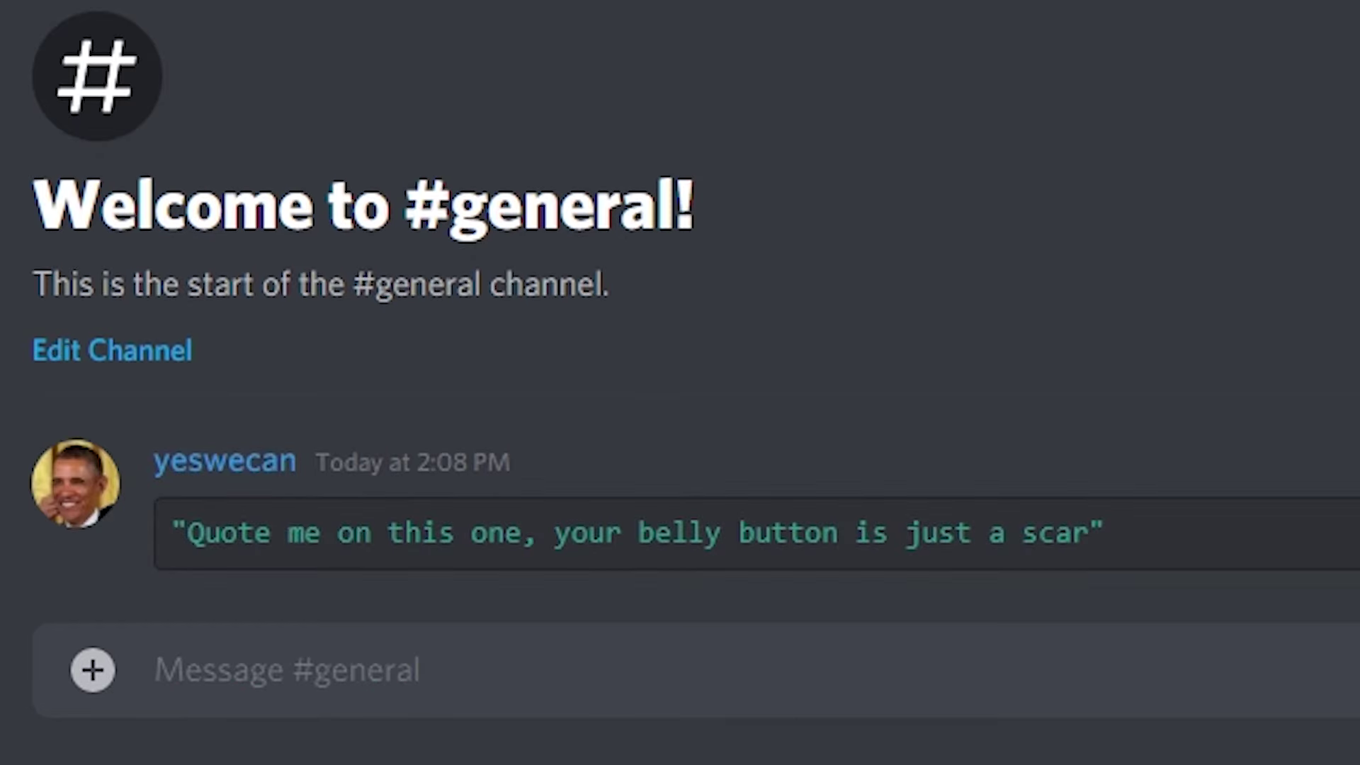
{"action": "type", "text": "```ini"}
{"action": "key", "text": "shift+Return"}
{"action": "type", "text": "[Oh no, the brackets "}
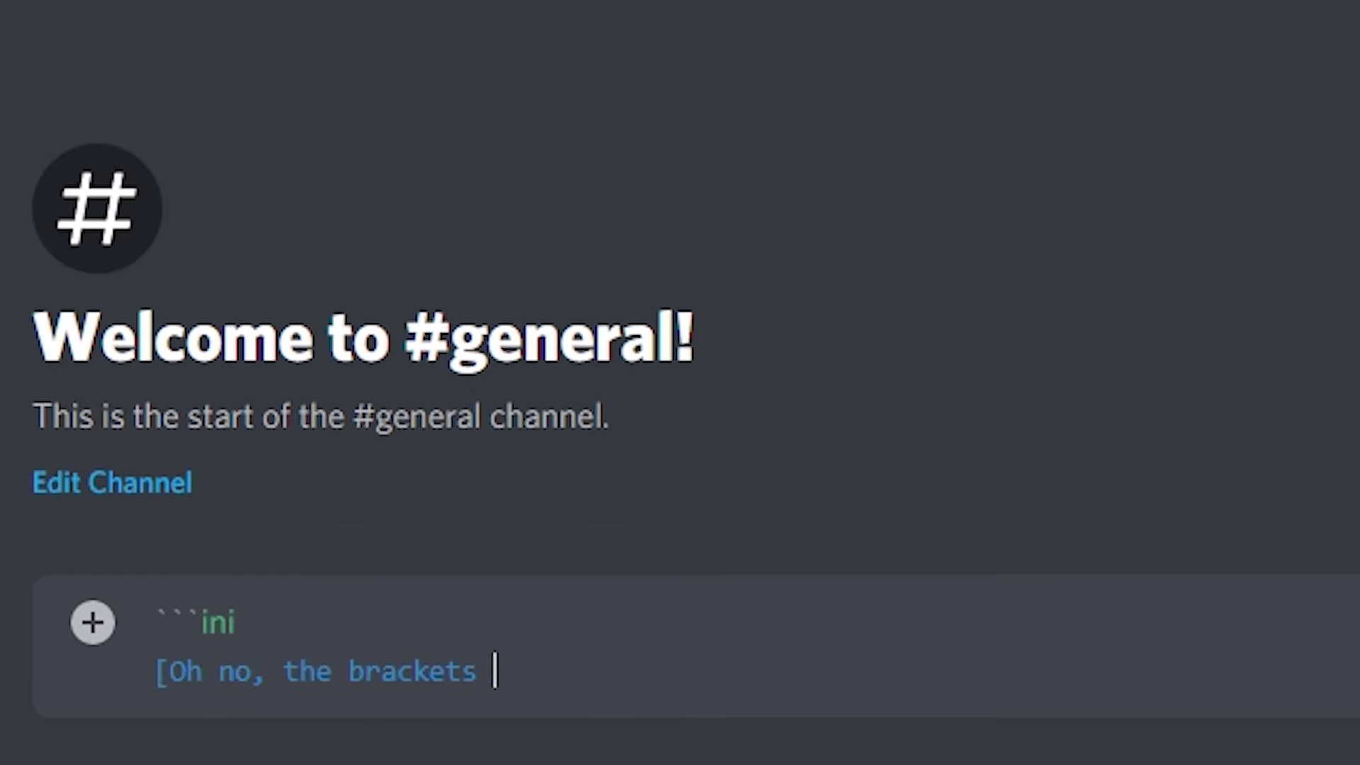
{"action": "type", "text": "again... I'm claustrophobic]"}
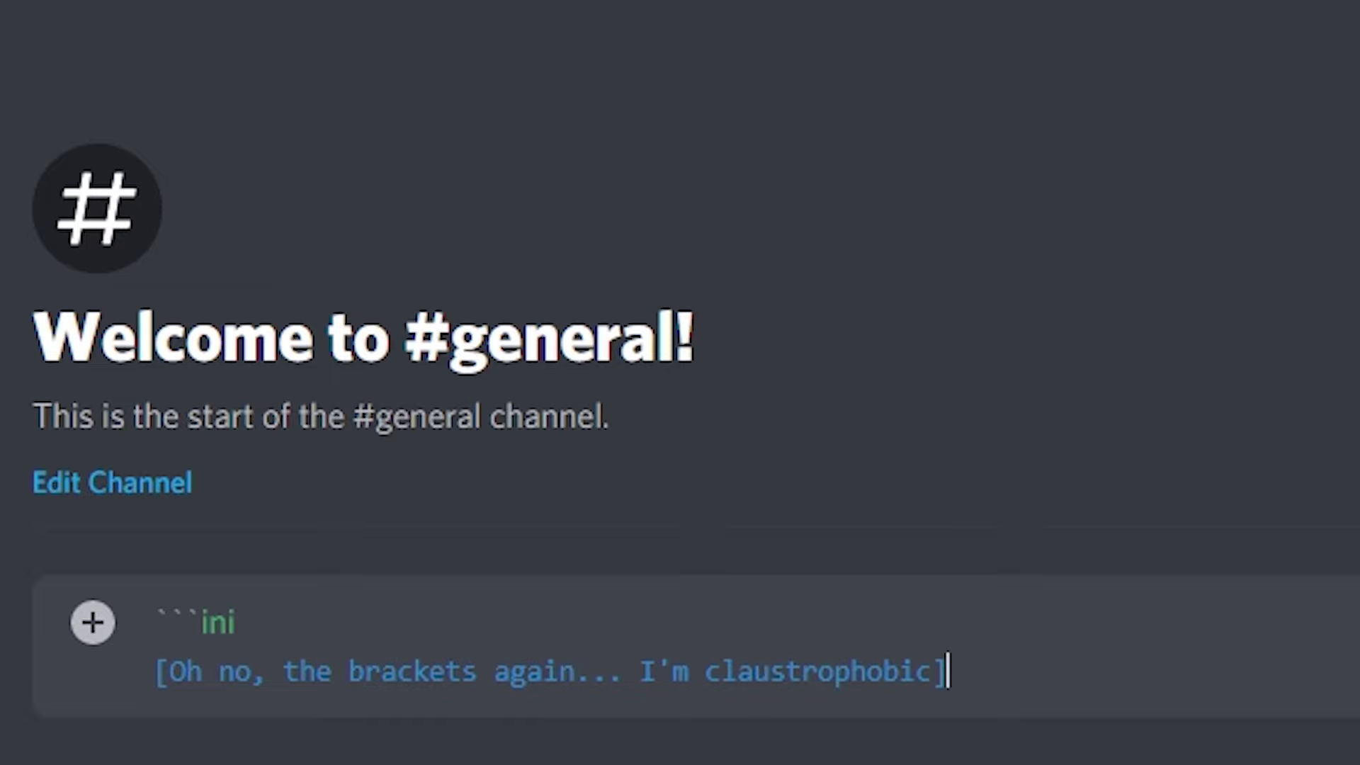
{"action": "key", "text": "shift+Return"}
{"action": "type", "text": "```"}
{"action": "key", "text": "Return"}
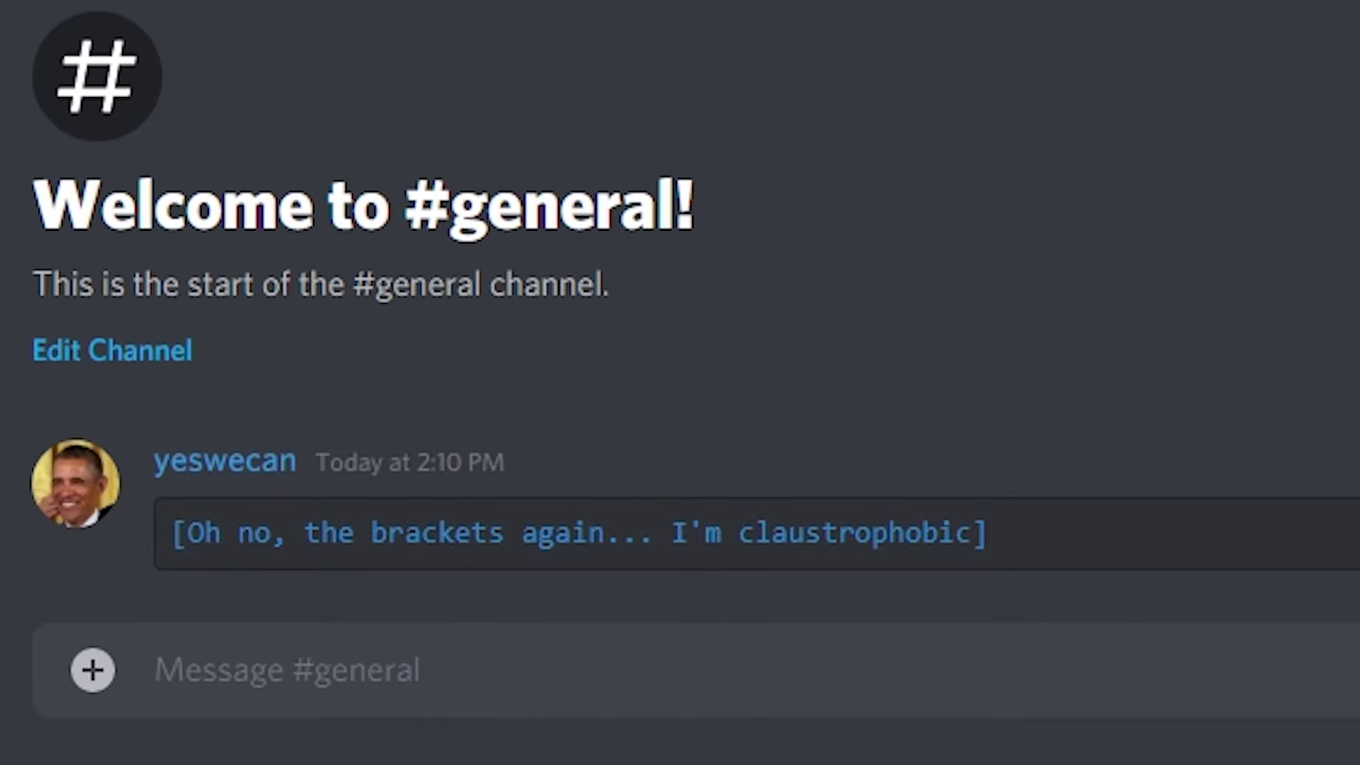